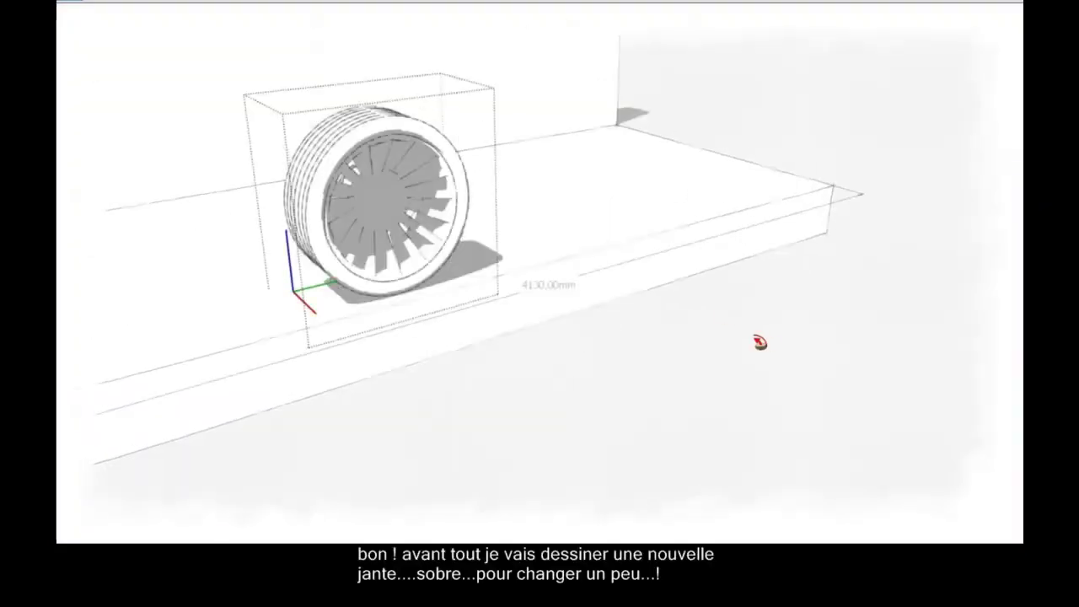
- Select the new plainer rim's edges, bring up its actions, and orbit around the rim and tire
{"action": "scroll", "coordinate": [590, 307], "scroll_direction": "up", "scroll_amount": 5}
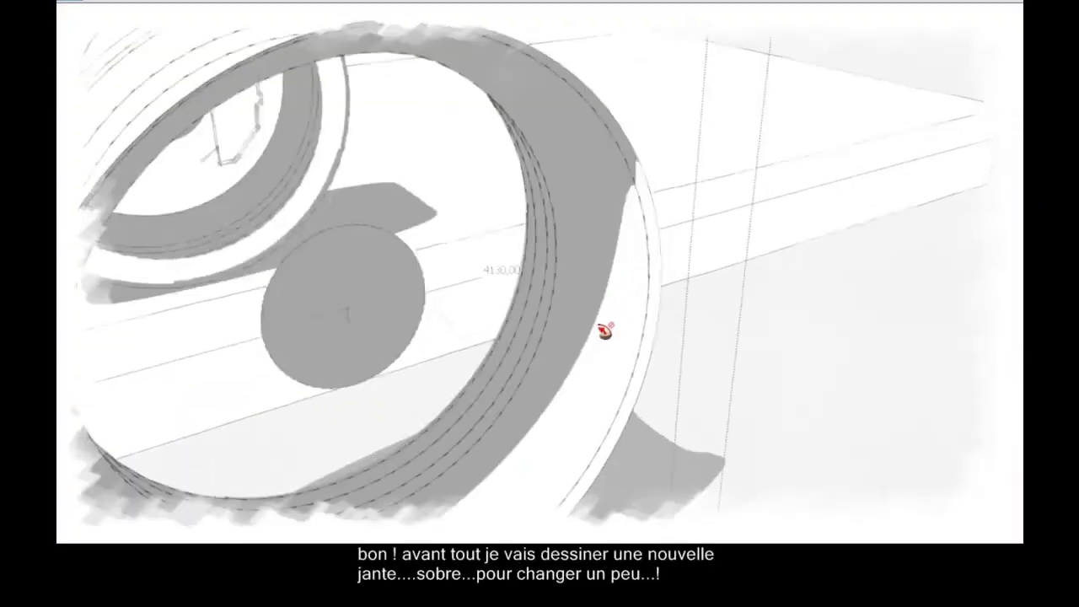
{"action": "scroll", "coordinate": [602, 332], "scroll_direction": "down", "scroll_amount": 5}
{"action": "middle_click_drag", "start_coordinate": [626, 166], "coordinate": [541, 236]}
{"action": "left_click", "coordinate": [717, 144]}
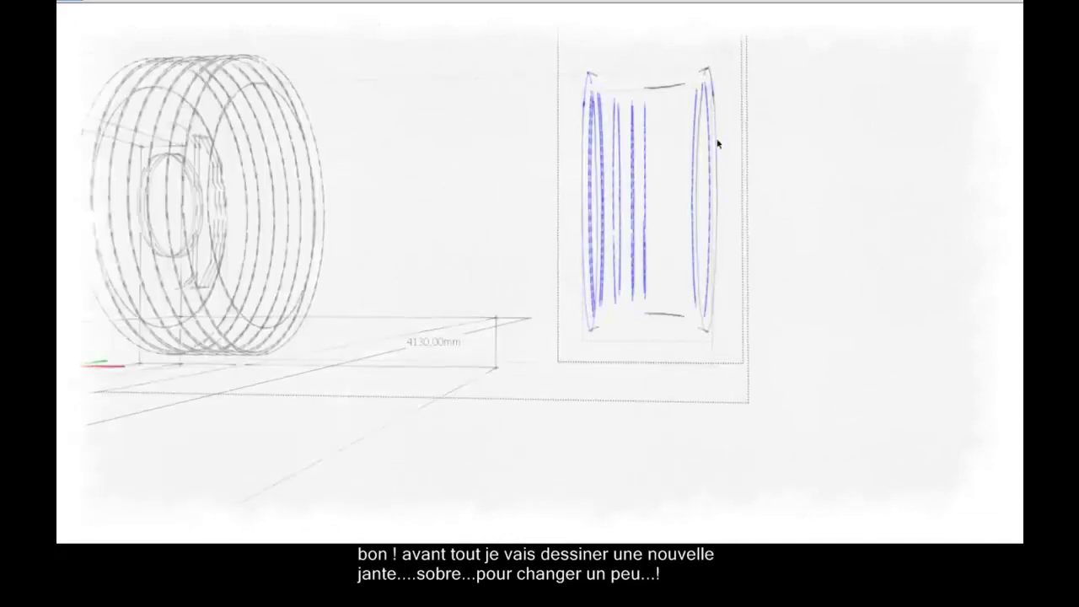
{"action": "right_click", "coordinate": [542, 233]}
{"action": "mouse_move", "coordinate": [520, 343]}
{"action": "middle_mouse_down"}
{"action": "mouse_move", "coordinate": [535, 330]}
{"action": "mouse_move", "coordinate": [544, 37]}
{"action": "middle_mouse_up"}
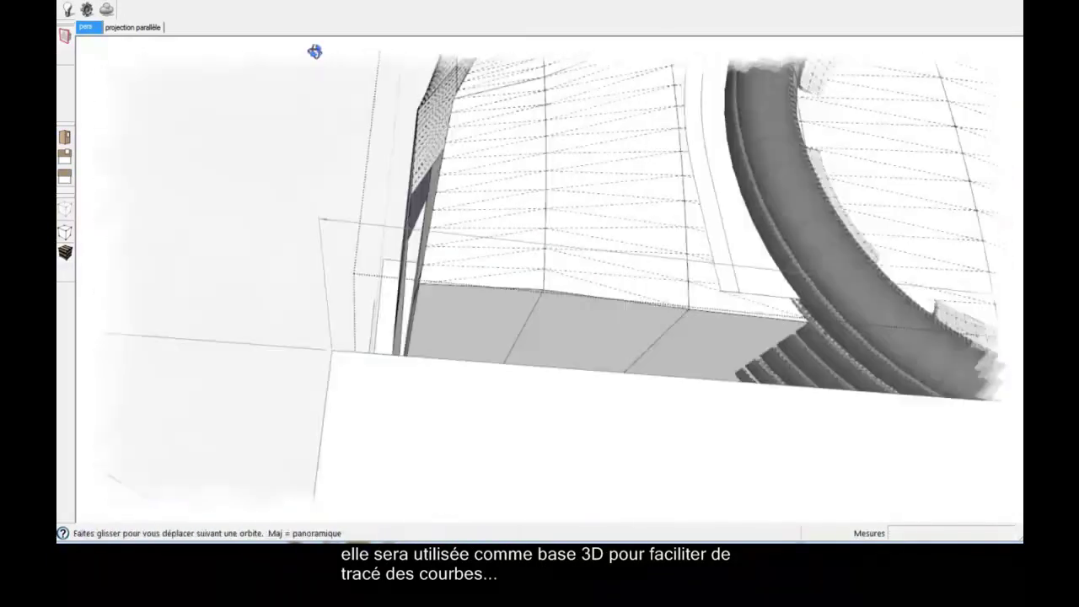
- Orbit around the rough car-body base to view it before adding curved panels
{"action": "mouse_move", "coordinate": [314, 51]}
{"action": "left_mouse_down"}
{"action": "mouse_move", "coordinate": [416, 279]}
{"action": "mouse_move", "coordinate": [354, 402]}
{"action": "left_mouse_up"}
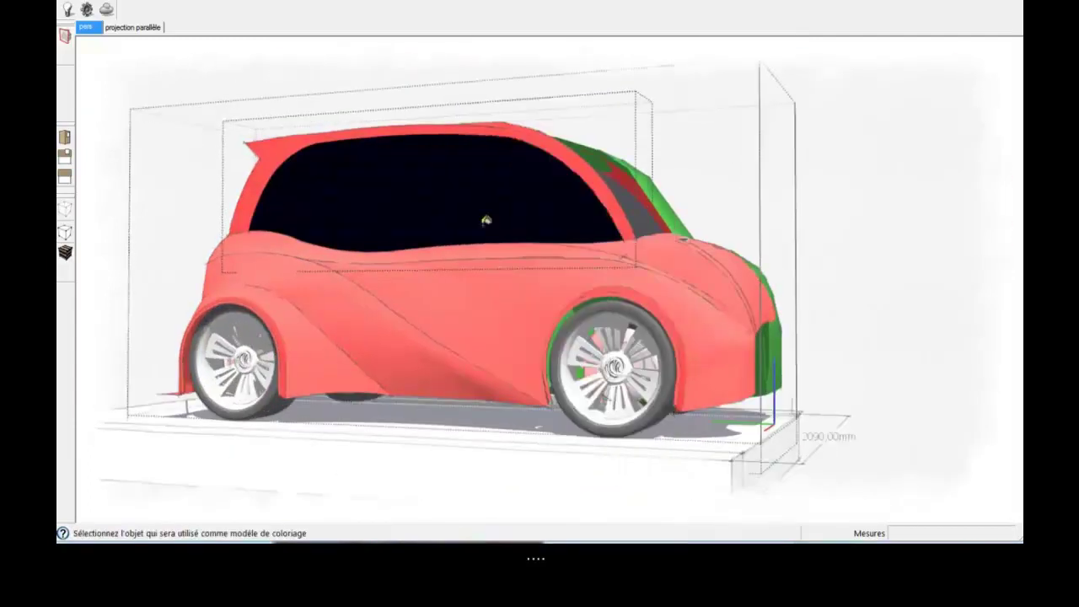
- Turn to a front three-quarter view and select the whole car
{"action": "middle_click_drag", "start_coordinate": [487, 221], "coordinate": [428, 320]}
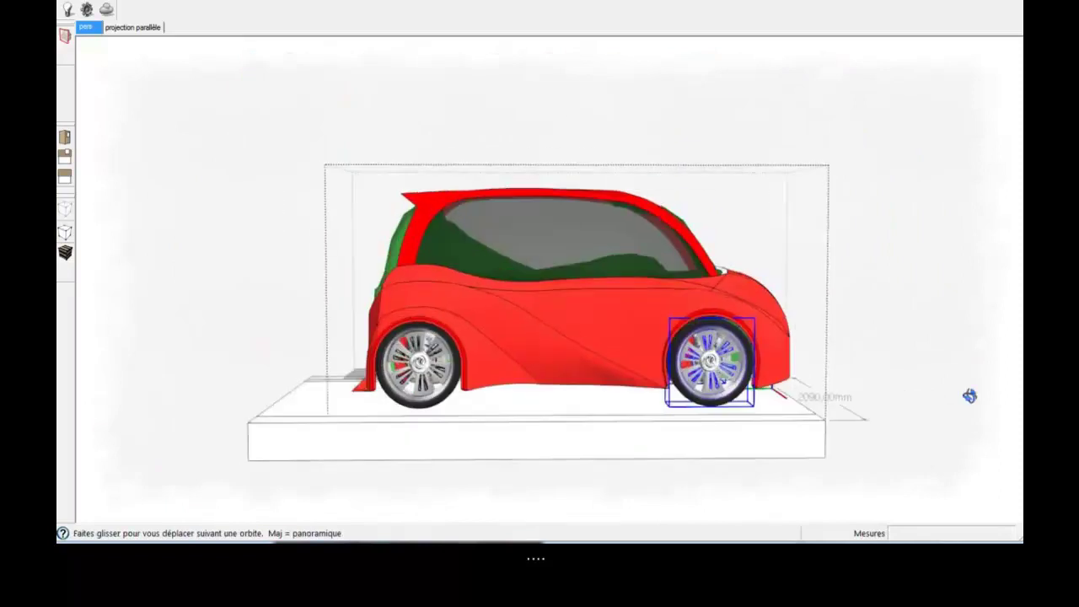
{"action": "left_click", "coordinate": [548, 315]}
{"action": "left_click", "coordinate": [499, 326]}
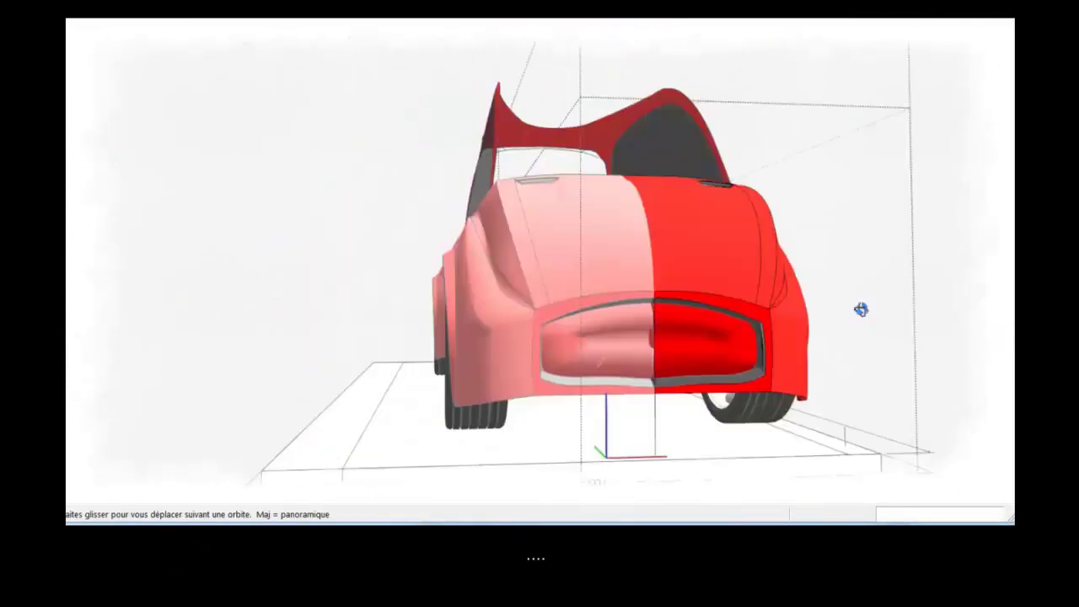
{"action": "left_click_drag", "start_coordinate": [860, 308], "coordinate": [727, 300]}
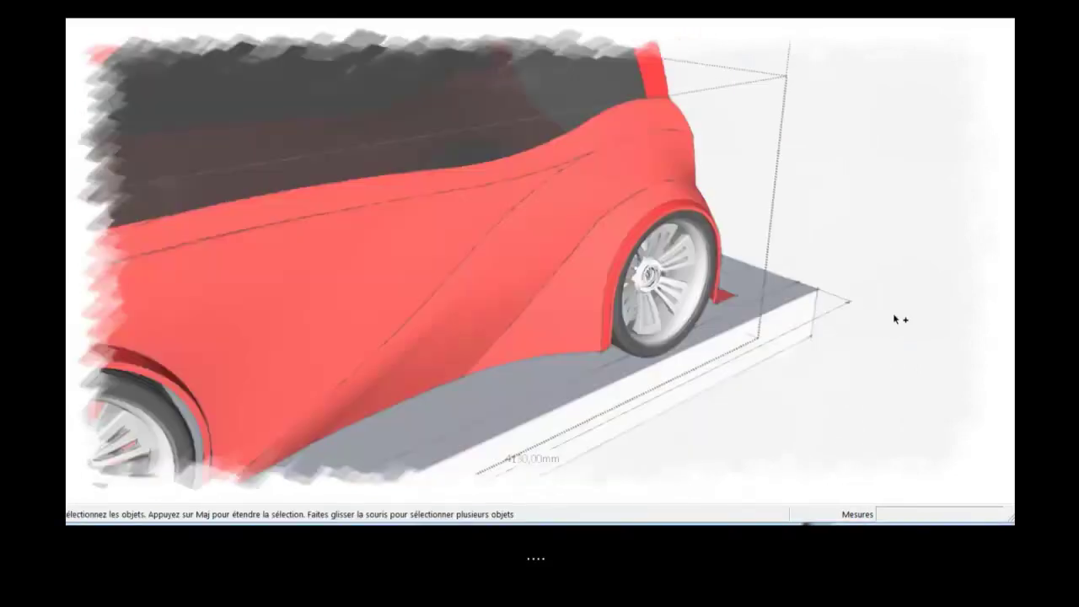
{"action": "mouse_move", "coordinate": [894, 315]}
{"action": "left_mouse_down"}
{"action": "mouse_move", "coordinate": [646, 373]}
{"action": "mouse_move", "coordinate": [397, 333]}
{"action": "left_mouse_up"}
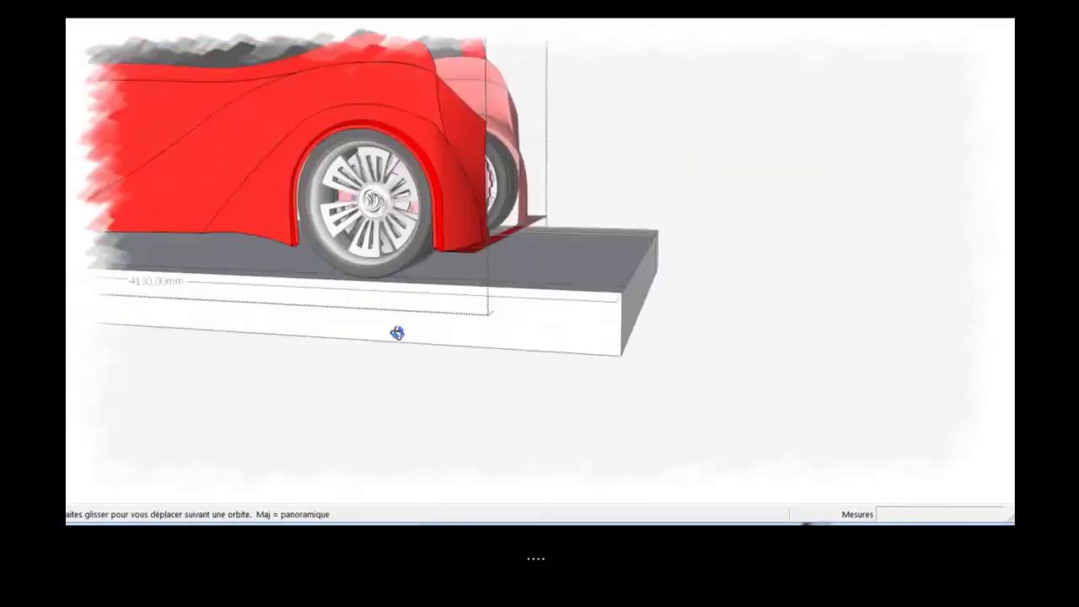
{"action": "left_click", "coordinate": [680, 193]}
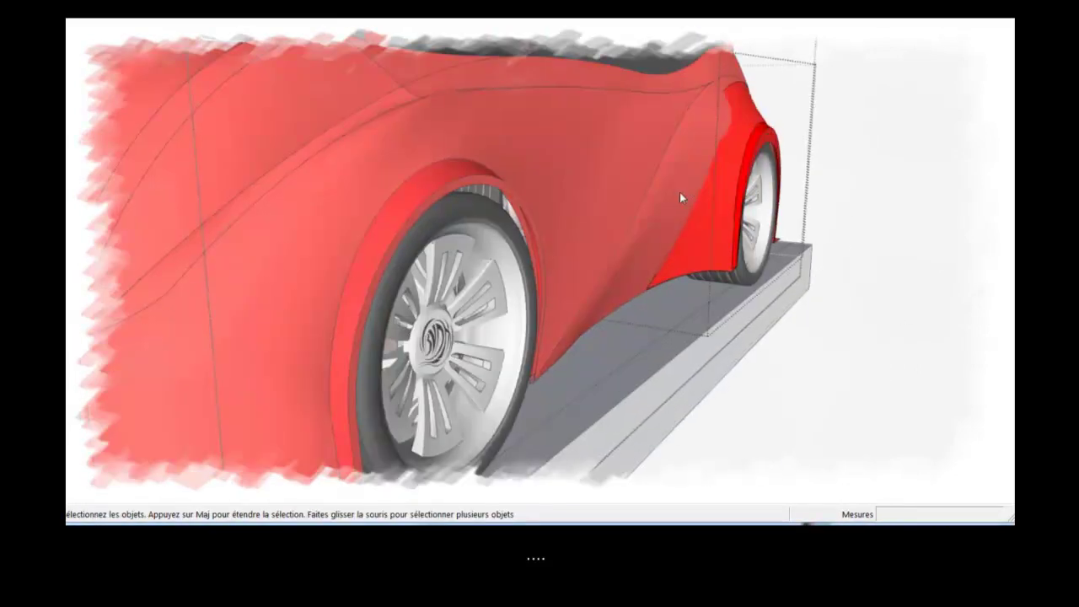
{"action": "double_click", "coordinate": [680, 193]}
{"action": "left_click", "coordinate": [680, 194], "text": "ctrl"}
{"action": "left_click", "coordinate": [680, 193]}
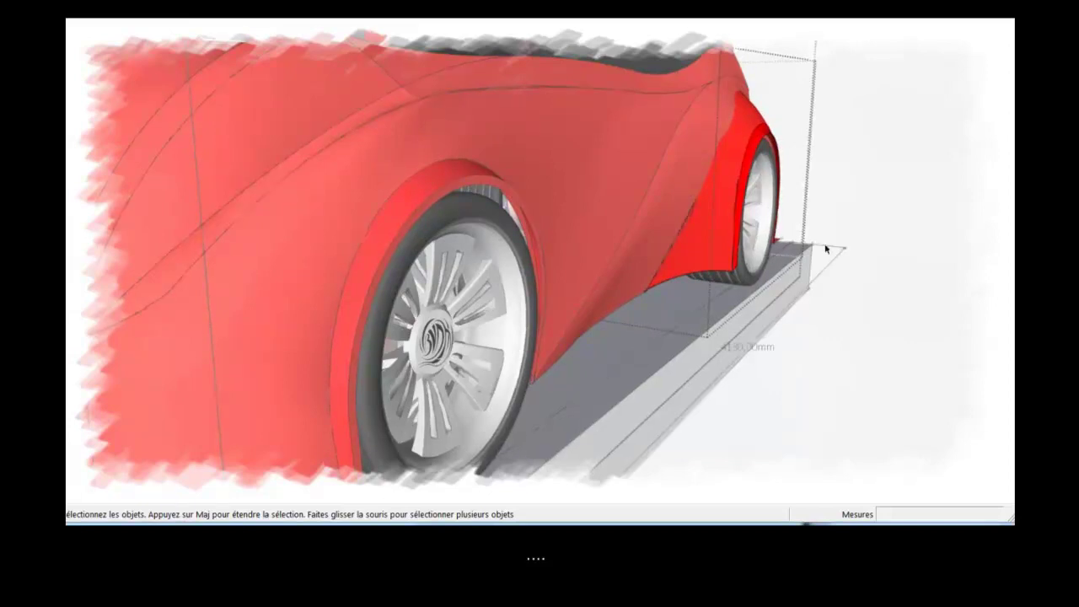
{"action": "middle_click_drag", "start_coordinate": [832, 250], "coordinate": [161, 241]}
{"action": "mouse_move", "coordinate": [337, 337]}
{"action": "middle_mouse_down"}
{"action": "mouse_move", "coordinate": [471, 342]}
{"action": "mouse_move", "coordinate": [354, 388]}
{"action": "mouse_move", "coordinate": [842, 217]}
{"action": "mouse_move", "coordinate": [417, 226]}
{"action": "middle_mouse_up"}
{"action": "scroll", "coordinate": [472, 343], "scroll_direction": "up", "scroll_amount": 5}
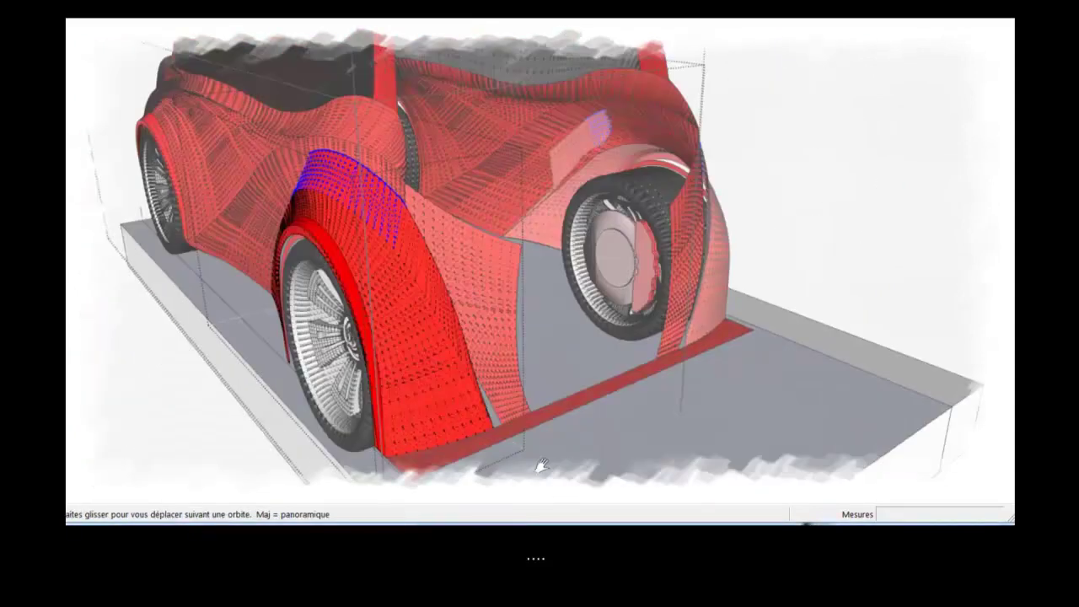
{"action": "middle_click_drag", "start_coordinate": [542, 466], "coordinate": [899, 363]}
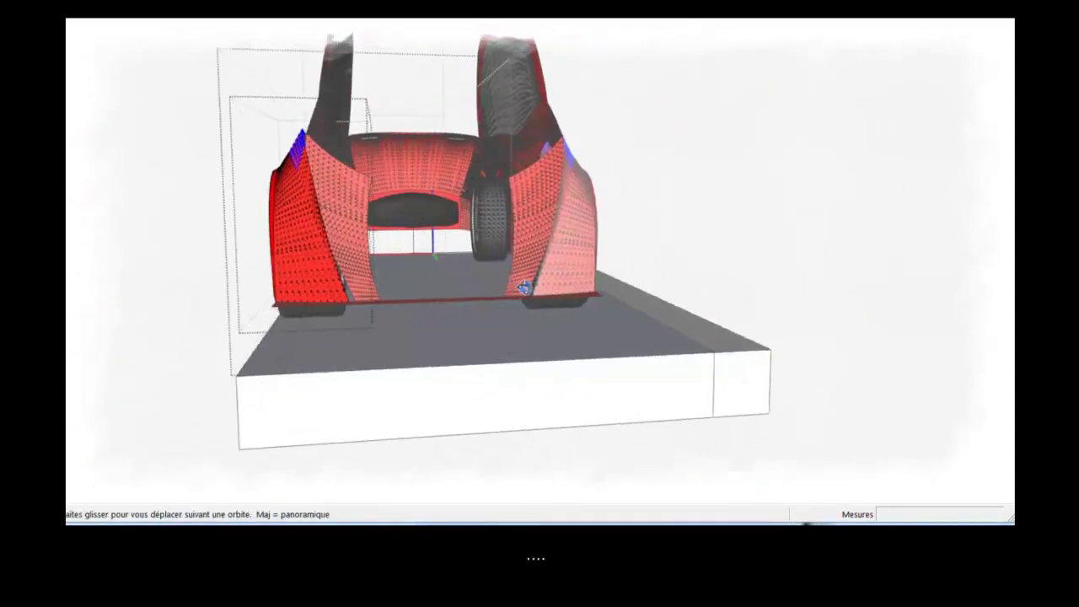
{"action": "scroll", "coordinate": [899, 362], "scroll_direction": "up", "scroll_amount": 5}
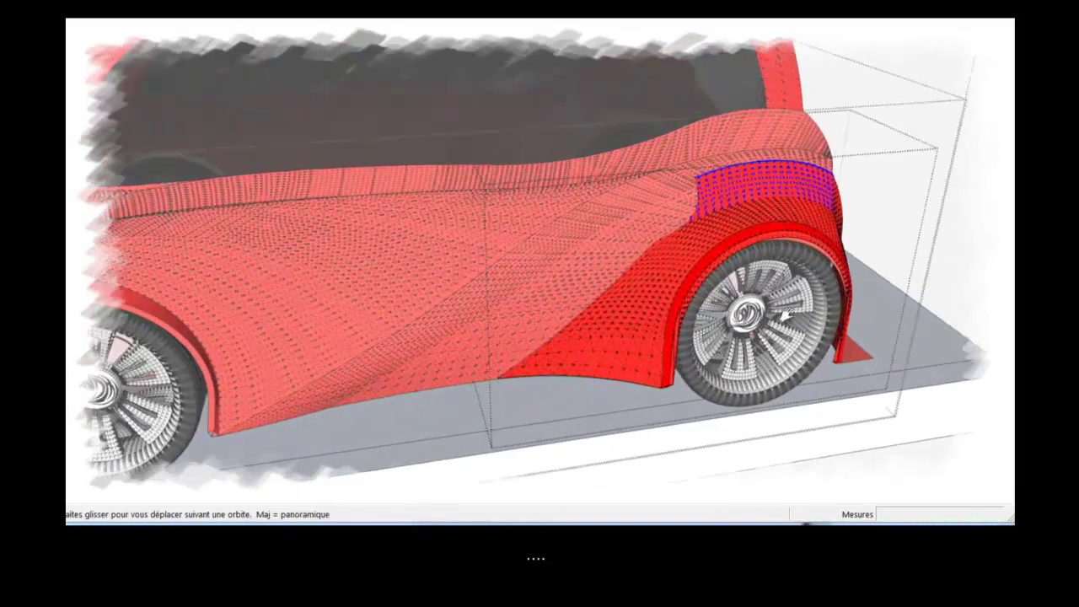
{"action": "middle_click_drag", "start_coordinate": [899, 363], "coordinate": [758, 438]}
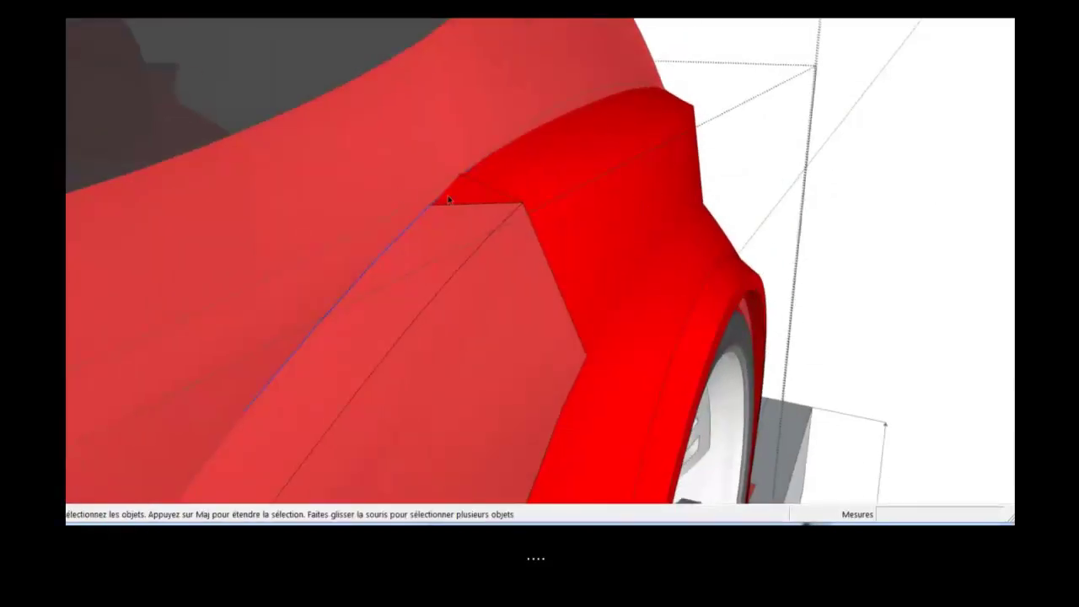
{"action": "scroll", "coordinate": [478, 209], "scroll_direction": "up", "scroll_amount": 3}
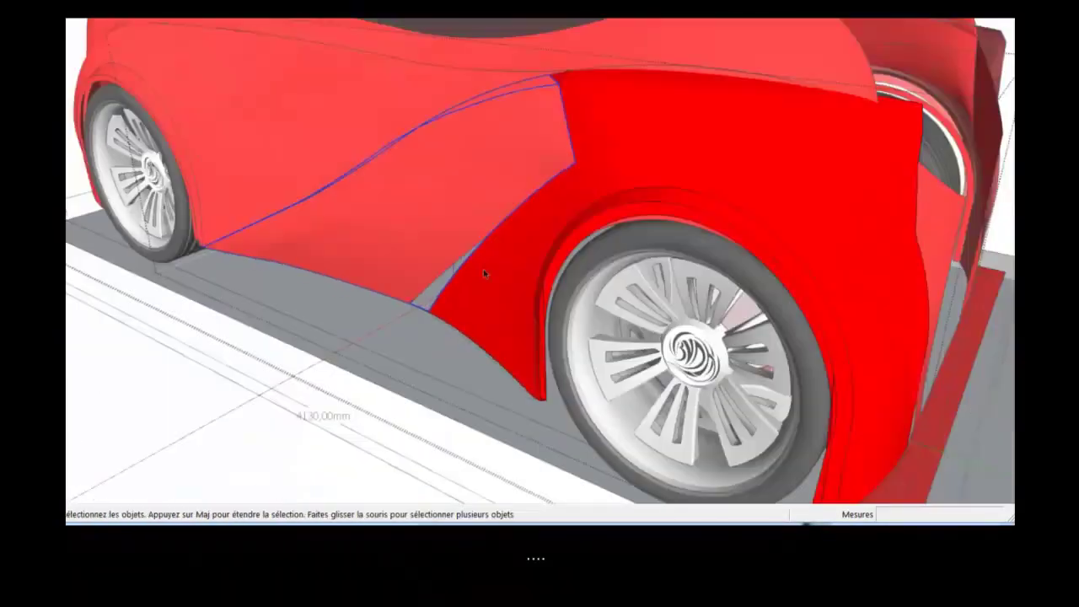
{"action": "middle_click_drag", "start_coordinate": [483, 269], "coordinate": [487, 220]}
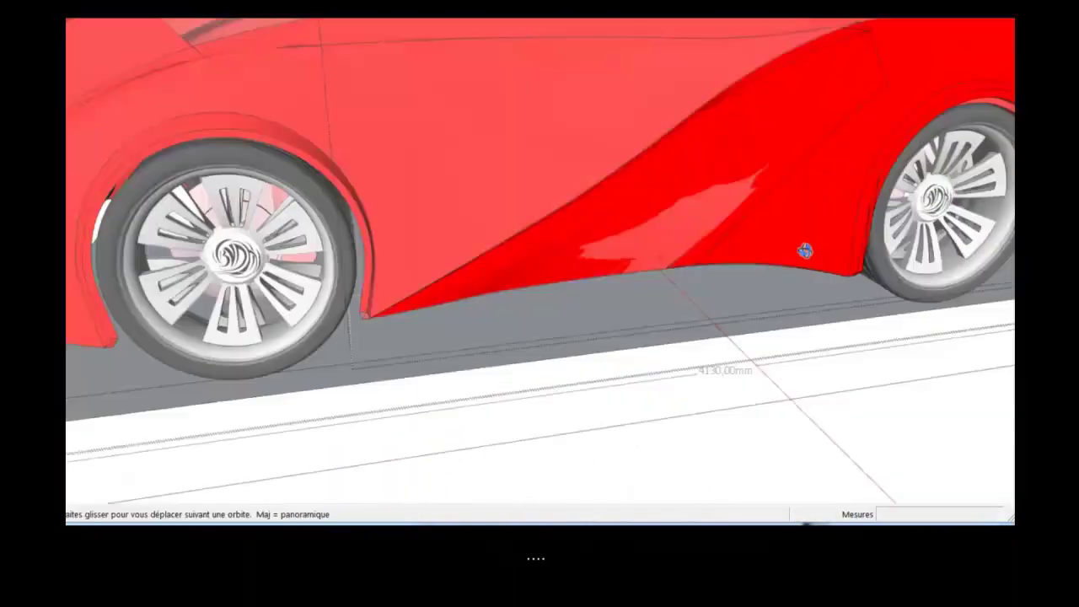
{"action": "mouse_move", "coordinate": [805, 250]}
{"action": "middle_mouse_down"}
{"action": "mouse_move", "coordinate": [474, 315]}
{"action": "mouse_move", "coordinate": [716, 308]}
{"action": "mouse_move", "coordinate": [788, 320]}
{"action": "mouse_move", "coordinate": [103, 370]}
{"action": "middle_mouse_up"}
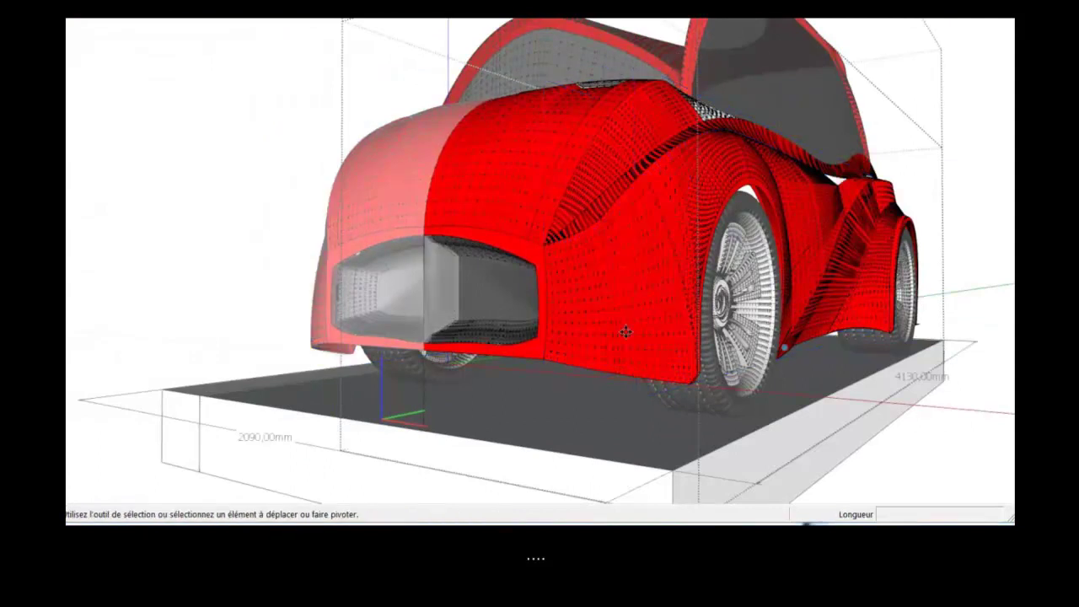
- Orbit and zoom in to a close-up of the car's rear wing and fender
{"action": "scroll", "coordinate": [681, 229], "scroll_direction": "up", "scroll_amount": 3}
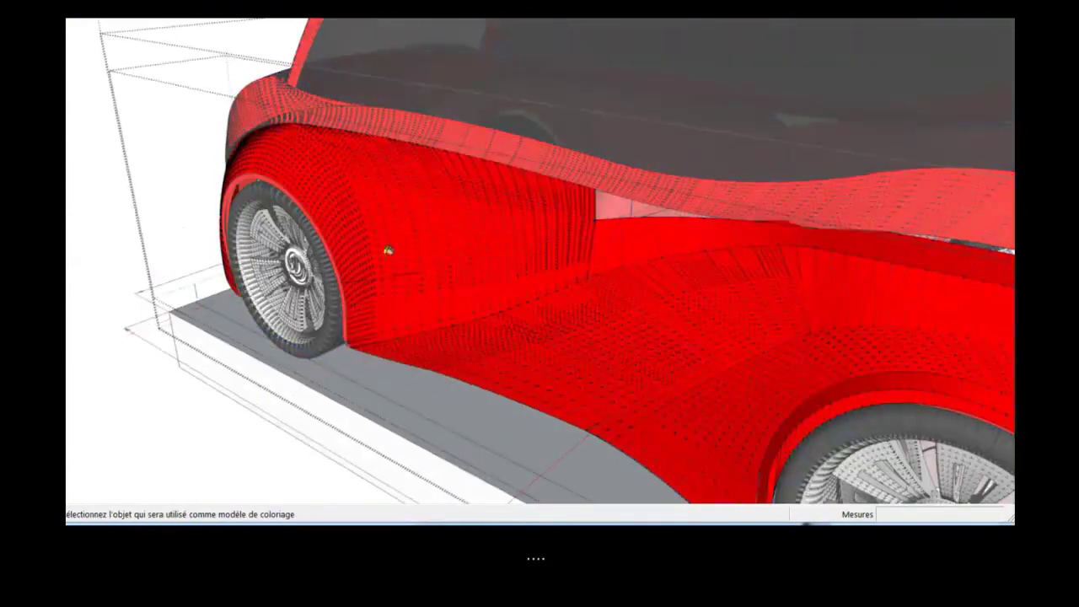
{"action": "mouse_move", "coordinate": [389, 250]}
{"action": "middle_mouse_down"}
{"action": "mouse_move", "coordinate": [569, 280]}
{"action": "mouse_move", "coordinate": [742, 272]}
{"action": "mouse_move", "coordinate": [412, 258]}
{"action": "mouse_move", "coordinate": [332, 376]}
{"action": "middle_mouse_up"}
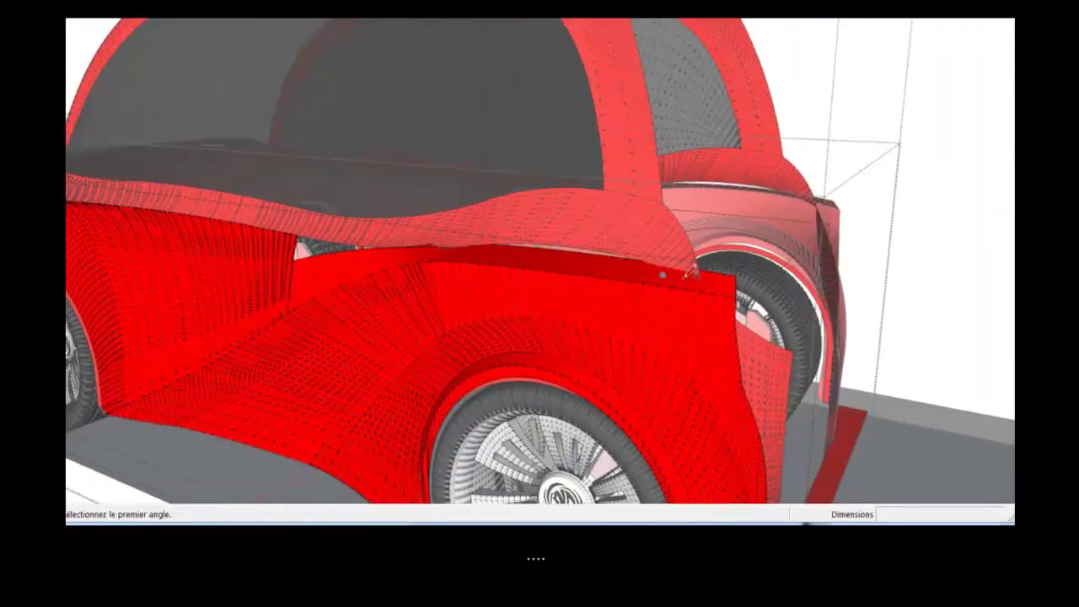
{"action": "middle_click_drag", "start_coordinate": [663, 274], "coordinate": [464, 305]}
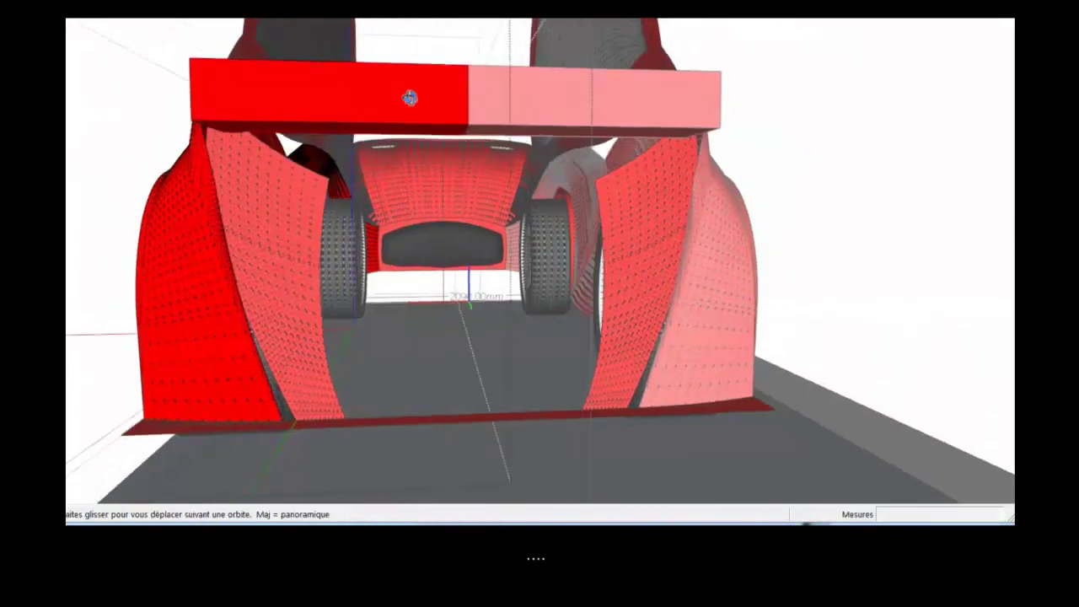
{"action": "middle_click_drag", "start_coordinate": [410, 99], "coordinate": [799, 118]}
{"action": "scroll", "coordinate": [798, 118], "scroll_direction": "up", "scroll_amount": 3}
{"action": "scroll", "coordinate": [798, 118], "scroll_direction": "up", "scroll_amount": 3}
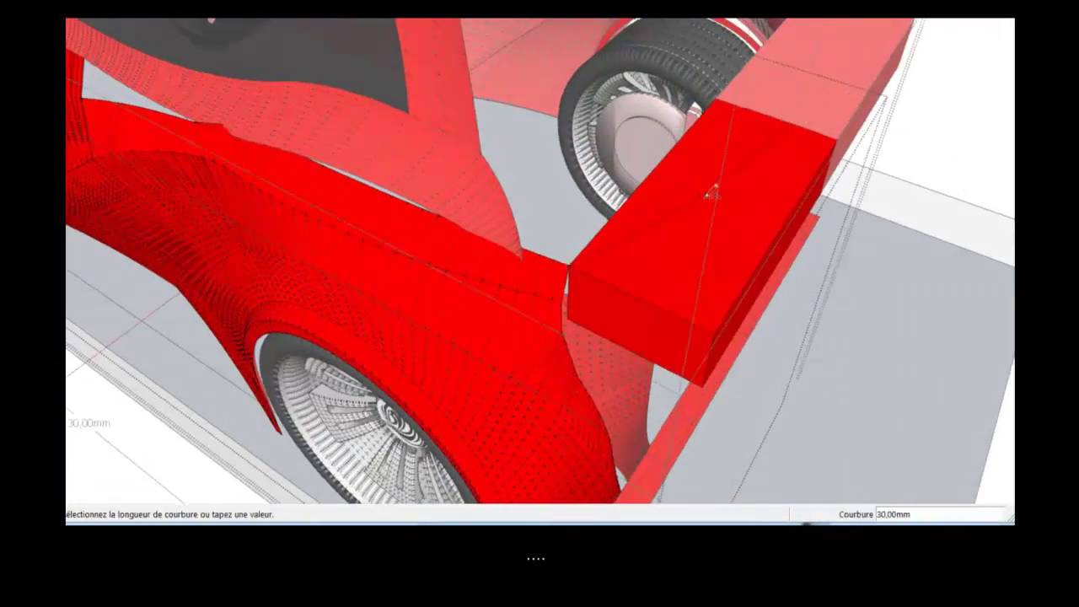
{"action": "middle_click_drag", "start_coordinate": [711, 194], "coordinate": [590, 253]}
{"action": "scroll", "coordinate": [704, 203], "scroll_direction": "up", "scroll_amount": 5}
{"action": "mouse_move", "coordinate": [703, 202]}
{"action": "middle_mouse_down"}
{"action": "mouse_move", "coordinate": [667, 277]}
{"action": "mouse_move", "coordinate": [724, 270]}
{"action": "mouse_move", "coordinate": [710, 318]}
{"action": "mouse_move", "coordinate": [344, 289]}
{"action": "mouse_move", "coordinate": [492, 340]}
{"action": "middle_mouse_up"}
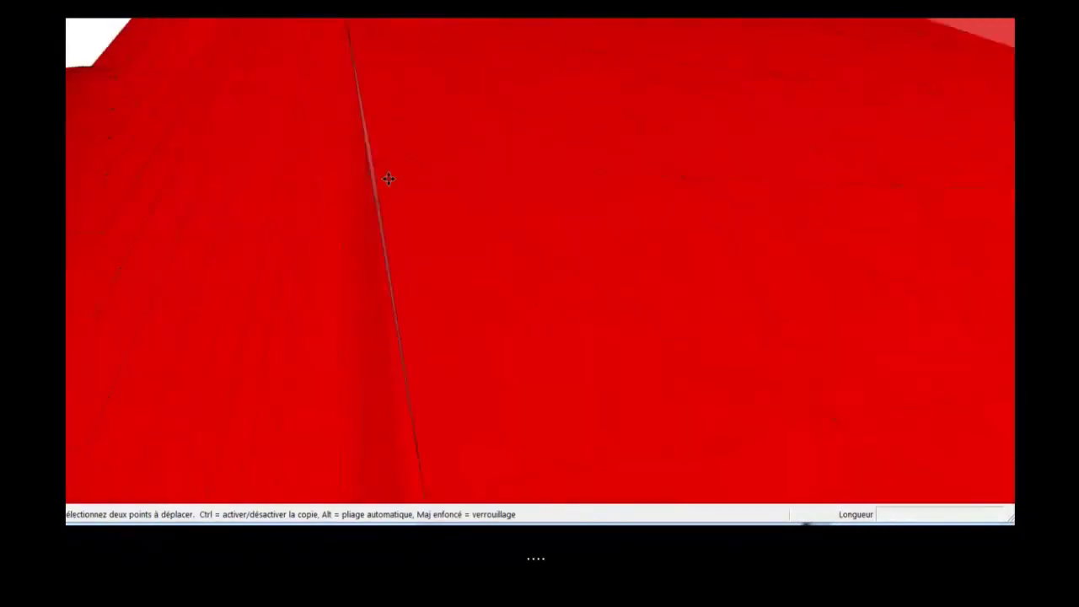
- Draw new edges across the rear fender gaps to close the surfaces around the wheel arch
{"action": "middle_click_drag", "start_coordinate": [539, 176], "coordinate": [74, 111]}
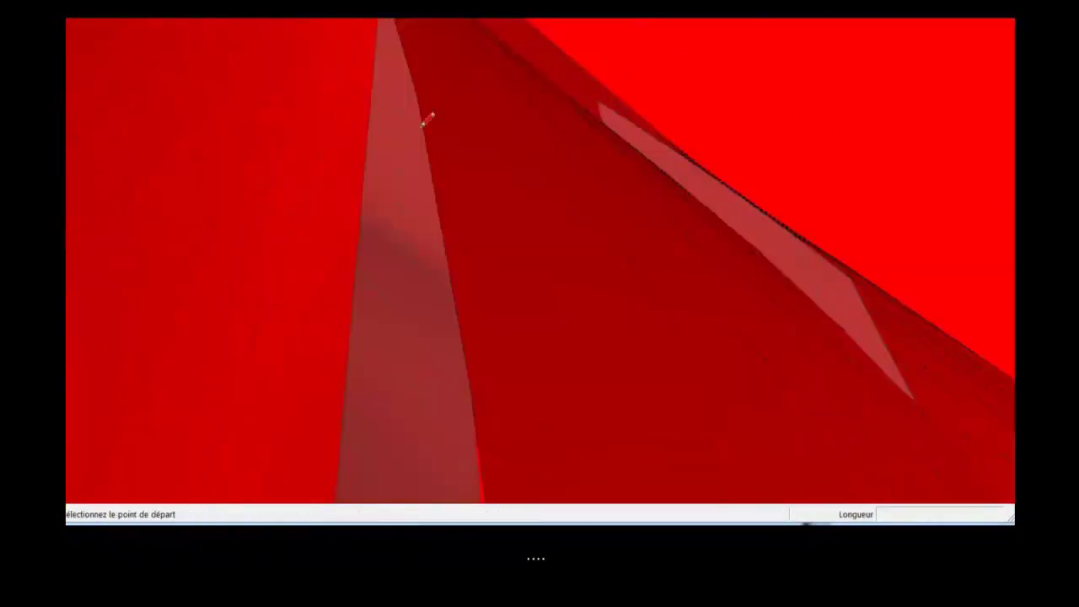
{"action": "left_click", "coordinate": [426, 121]}
{"action": "middle_click_drag", "start_coordinate": [426, 121], "coordinate": [410, 193]}
{"action": "left_click", "coordinate": [470, 275]}
{"action": "middle_click_drag", "start_coordinate": [440, 352], "coordinate": [698, 430]}
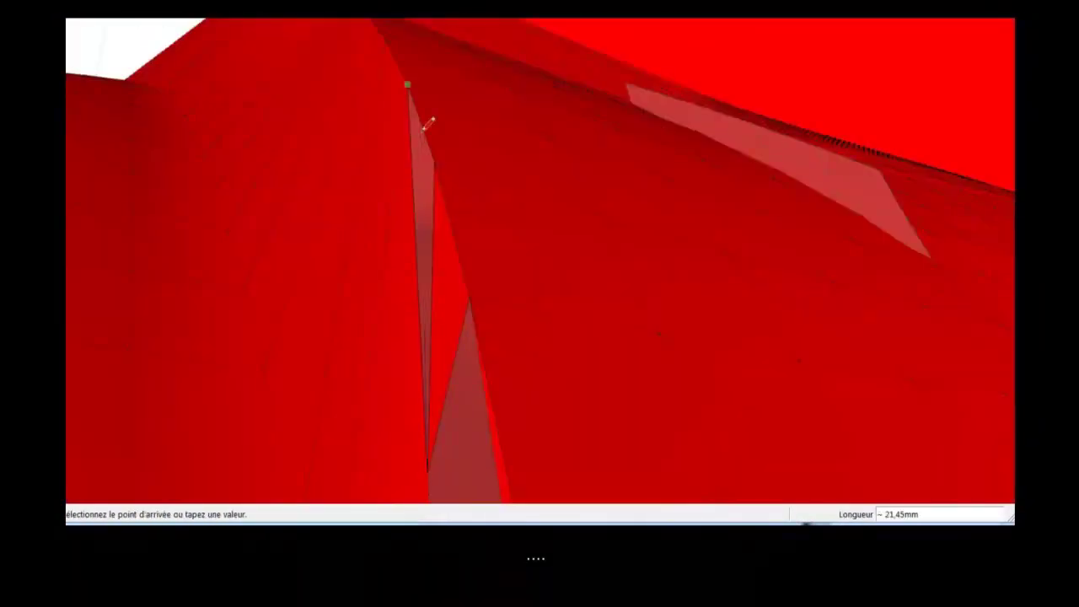
{"action": "right_click", "coordinate": [462, 93]}
{"action": "mouse_move", "coordinate": [518, 414]}
{"action": "middle_mouse_down"}
{"action": "mouse_move", "coordinate": [463, 93]}
{"action": "mouse_move", "coordinate": [643, 388]}
{"action": "mouse_move", "coordinate": [627, 200]}
{"action": "mouse_move", "coordinate": [838, 193]}
{"action": "middle_mouse_up"}
{"action": "right_click", "coordinate": [839, 193]}
{"action": "mouse_move", "coordinate": [933, 258]}
{"action": "middle_mouse_down"}
{"action": "mouse_move", "coordinate": [644, 148]}
{"action": "mouse_move", "coordinate": [955, 195]}
{"action": "middle_mouse_up"}
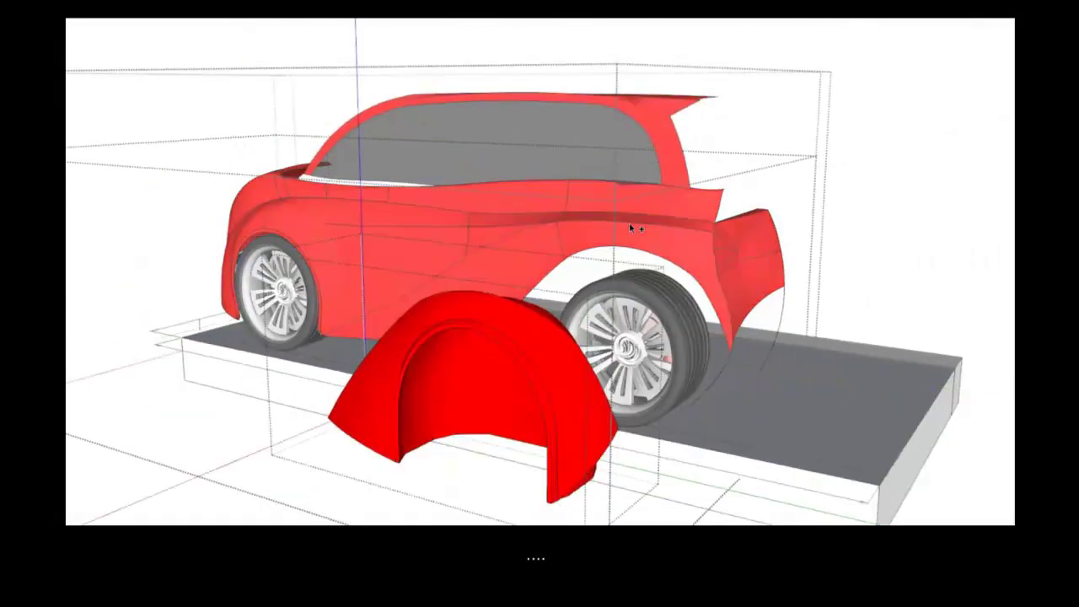
- Bring up the options for the pulled-out rear wheel-arch flare piece
{"action": "right_click", "coordinate": [776, 435]}
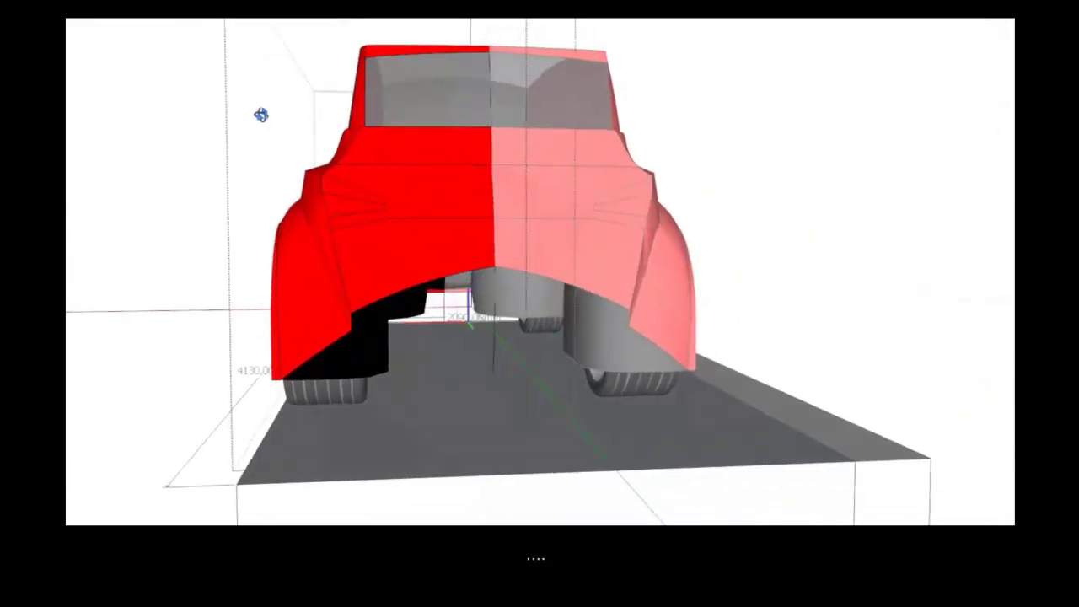
- Enter the body group via Modifier le groupe, delete the duplicate right half, and review the mirrored body
{"action": "right_click", "coordinate": [479, 99]}
{"action": "right_click", "coordinate": [476, 111]}
{"action": "left_click", "coordinate": [508, 176]}
{"action": "right_click", "coordinate": [477, 102]}
{"action": "right_click", "coordinate": [479, 88]}
{"action": "left_click", "coordinate": [515, 121]}
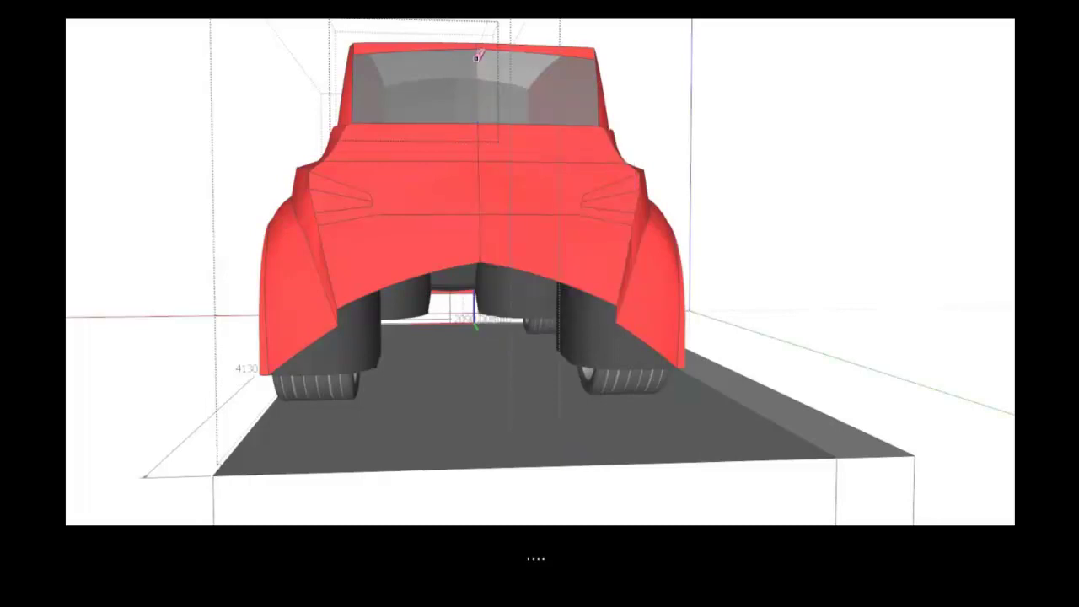
{"action": "middle_click_drag", "start_coordinate": [459, 82], "coordinate": [379, 58]}
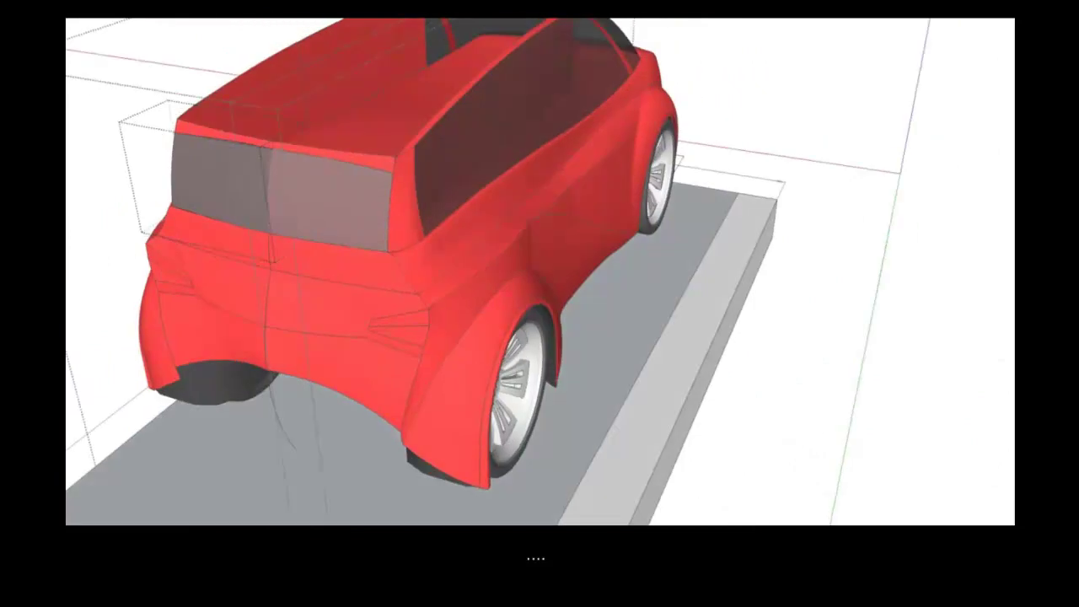
{"action": "scroll", "coordinate": [366, 33], "scroll_direction": "up", "scroll_amount": 3}
{"action": "scroll", "coordinate": [366, 34], "scroll_direction": "up", "scroll_amount": 3}
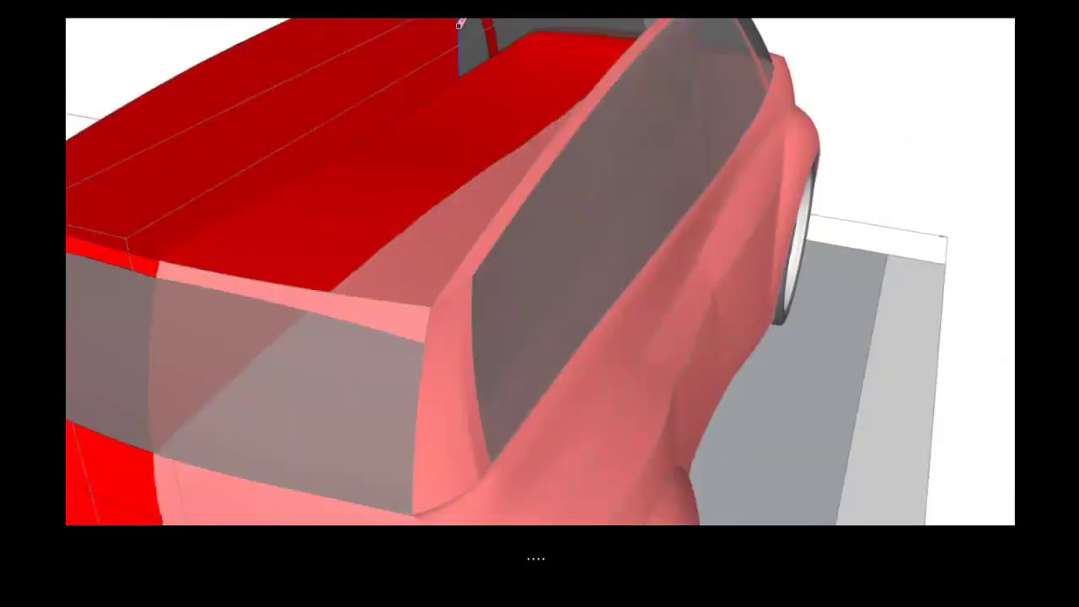
{"action": "scroll", "coordinate": [390, 127], "scroll_direction": "up", "scroll_amount": 3}
{"action": "mouse_move", "coordinate": [814, 412]}
{"action": "middle_mouse_down"}
{"action": "mouse_move", "coordinate": [1012, 366]}
{"action": "mouse_move", "coordinate": [979, 331]}
{"action": "mouse_move", "coordinate": [977, 360]}
{"action": "mouse_move", "coordinate": [732, 432]}
{"action": "mouse_move", "coordinate": [138, 446]}
{"action": "mouse_move", "coordinate": [379, 447]}
{"action": "middle_mouse_up"}
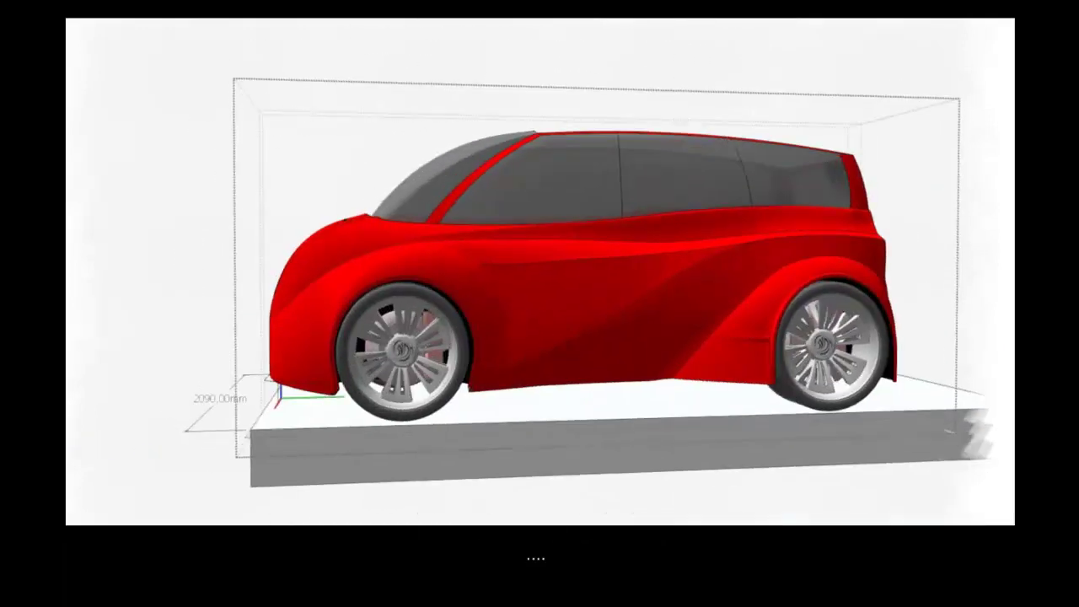
- Orbit to a left side view from above and zoom in on the car's front
{"action": "mouse_move", "coordinate": [431, 96]}
{"action": "middle_mouse_down"}
{"action": "mouse_move", "coordinate": [703, 137]}
{"action": "mouse_move", "coordinate": [169, 144]}
{"action": "mouse_move", "coordinate": [791, 158]}
{"action": "mouse_move", "coordinate": [449, 320]}
{"action": "mouse_move", "coordinate": [607, 349]}
{"action": "mouse_move", "coordinate": [509, 132]}
{"action": "middle_mouse_up"}
{"action": "scroll", "coordinate": [448, 320], "scroll_direction": "up", "scroll_amount": 5}
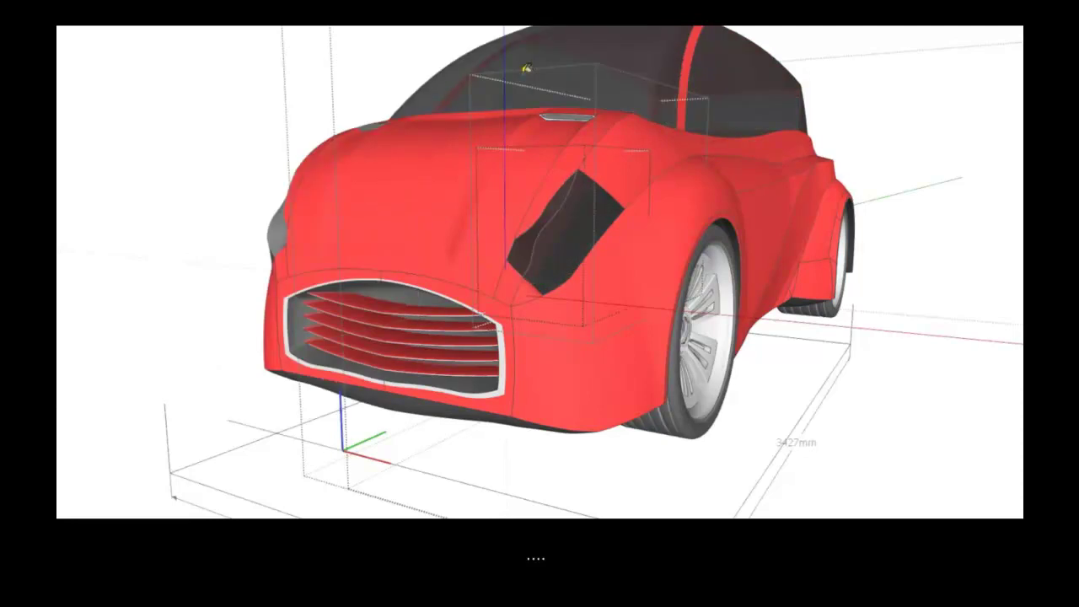
- Check the dark headlight recess from straight-front and front three-quarter views
{"action": "mouse_move", "coordinate": [416, 315]}
{"action": "middle_mouse_down"}
{"action": "mouse_move", "coordinate": [552, 337]}
{"action": "mouse_move", "coordinate": [753, 333]}
{"action": "mouse_move", "coordinate": [345, 194]}
{"action": "mouse_move", "coordinate": [573, 84]}
{"action": "middle_mouse_up"}
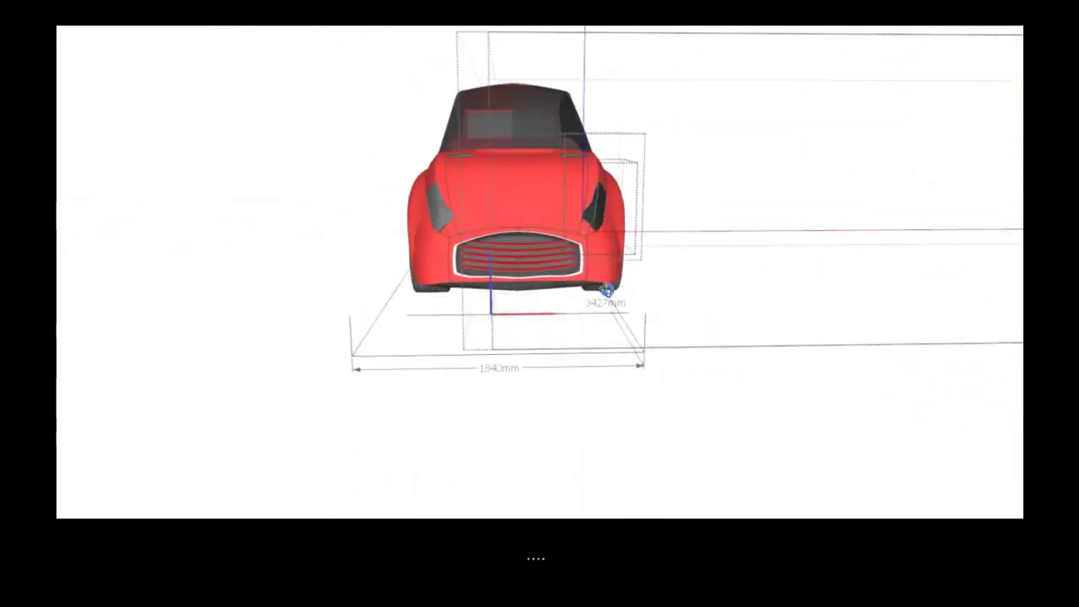
{"action": "mouse_move", "coordinate": [573, 84]}
{"action": "middle_mouse_down"}
{"action": "mouse_move", "coordinate": [241, 244]}
{"action": "mouse_move", "coordinate": [382, 236]}
{"action": "middle_mouse_up"}
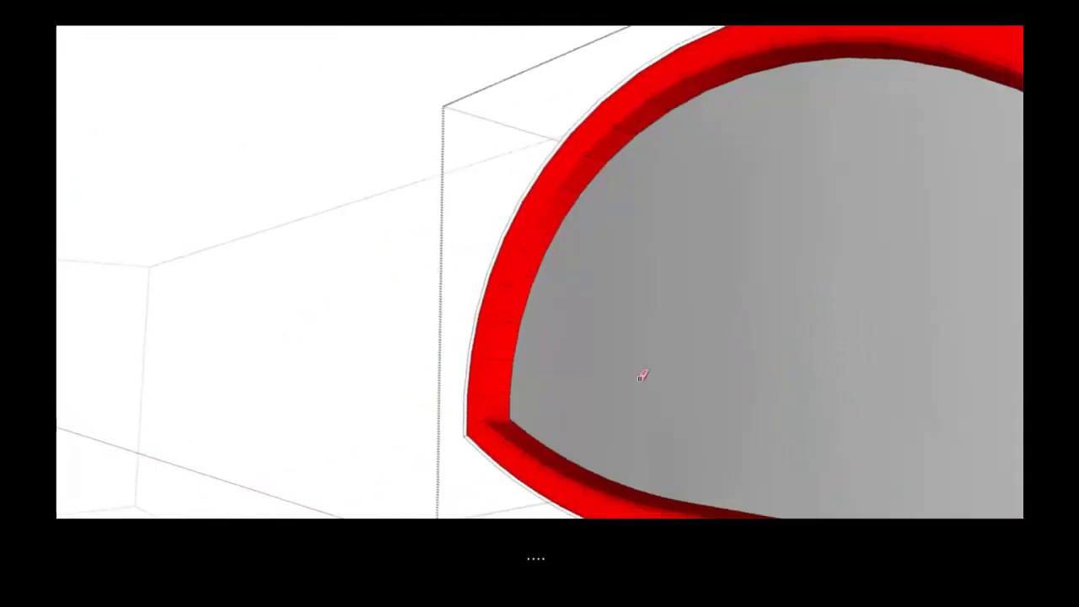
- Use Intersection des faces on the mirror dome group to trim the side mirror
{"action": "right_click", "coordinate": [544, 180]}
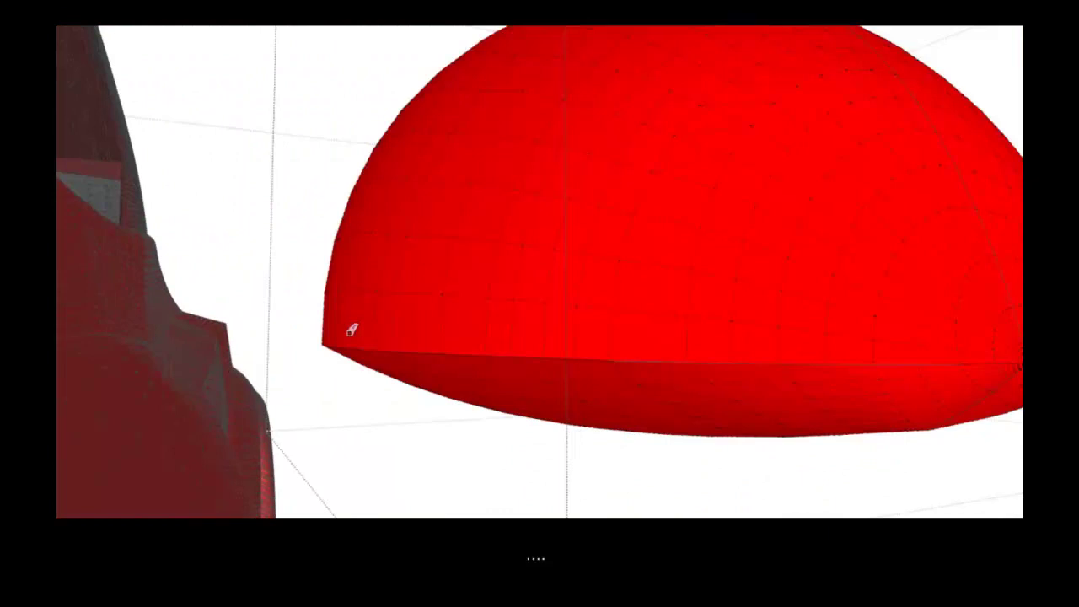
{"action": "right_click", "coordinate": [530, 399]}
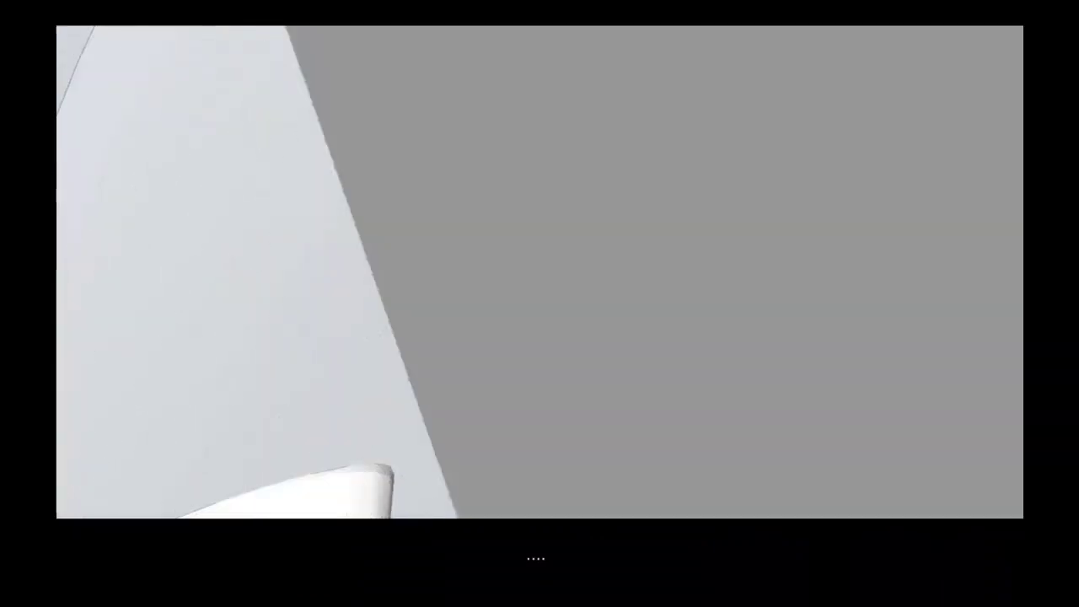
{"action": "right_click", "coordinate": [385, 199]}
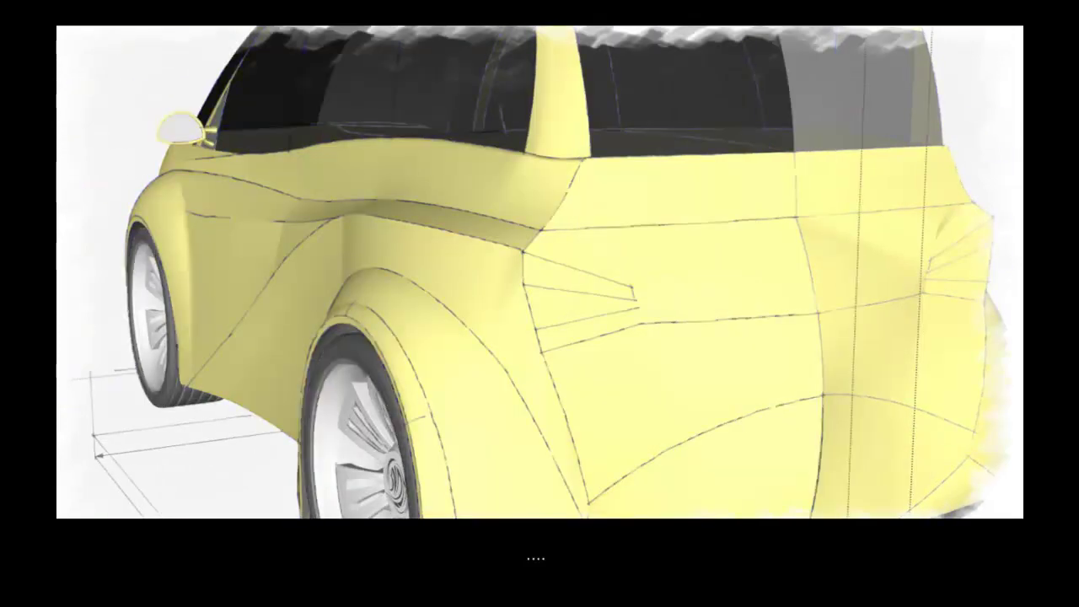
- Inspect the yellow-painted car from below, from an exact side view, and from the rear
{"action": "scroll", "coordinate": [600, 311], "scroll_direction": "up", "scroll_amount": 5}
{"action": "scroll", "coordinate": [646, 309], "scroll_direction": "up", "scroll_amount": 5}
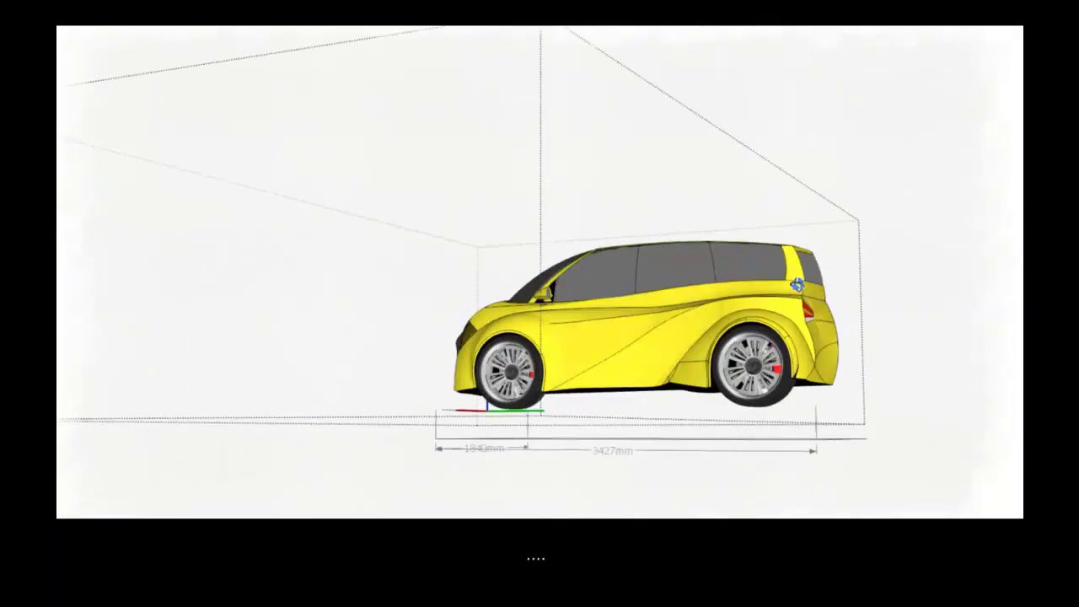
{"action": "middle_click_drag", "start_coordinate": [695, 189], "coordinate": [501, 128]}
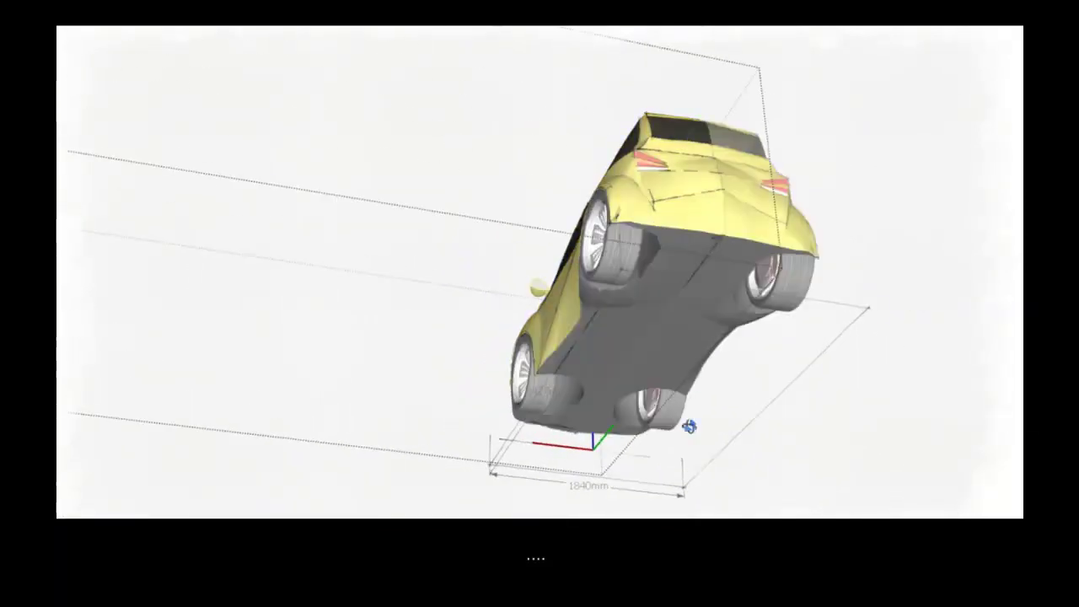
{"action": "mouse_move", "coordinate": [689, 430]}
{"action": "middle_mouse_down"}
{"action": "mouse_move", "coordinate": [386, 313]}
{"action": "mouse_move", "coordinate": [705, 342]}
{"action": "middle_mouse_up"}
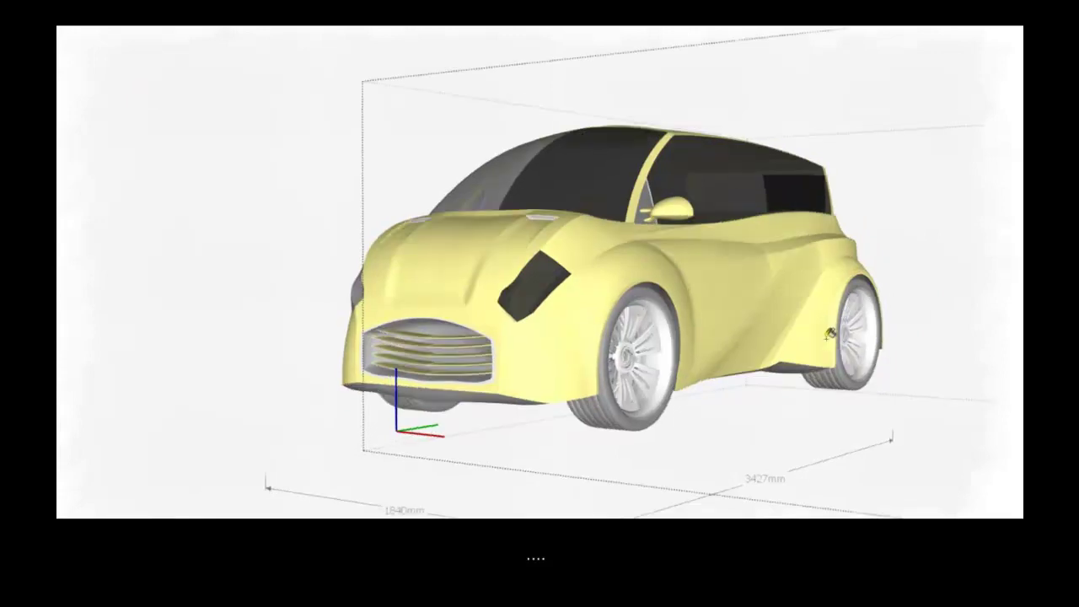
{"action": "middle_click_drag", "start_coordinate": [831, 343], "coordinate": [253, 312]}
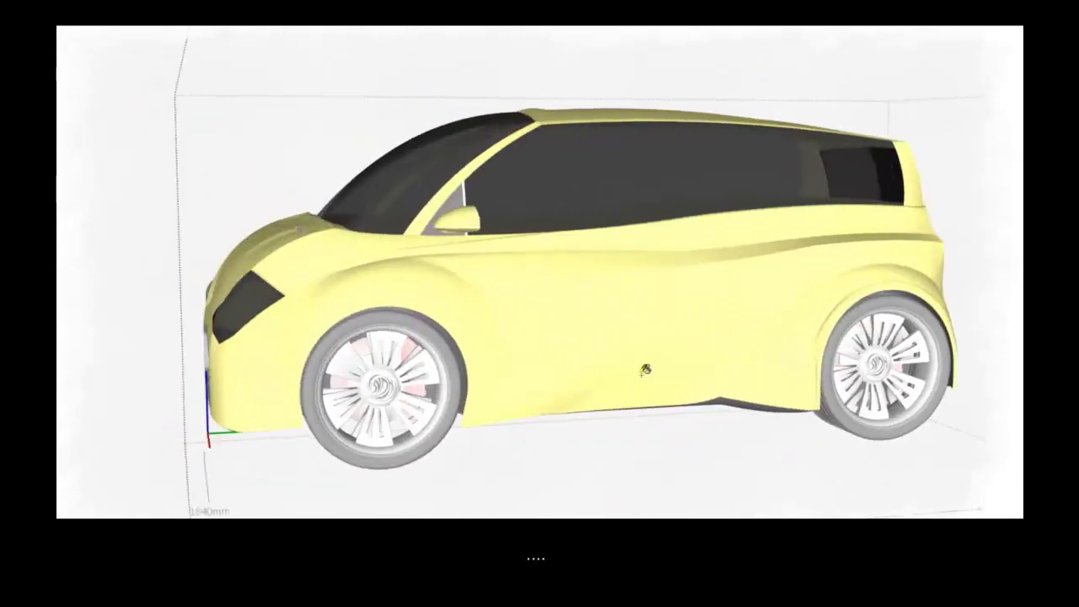
{"action": "right_click", "coordinate": [164, 159]}
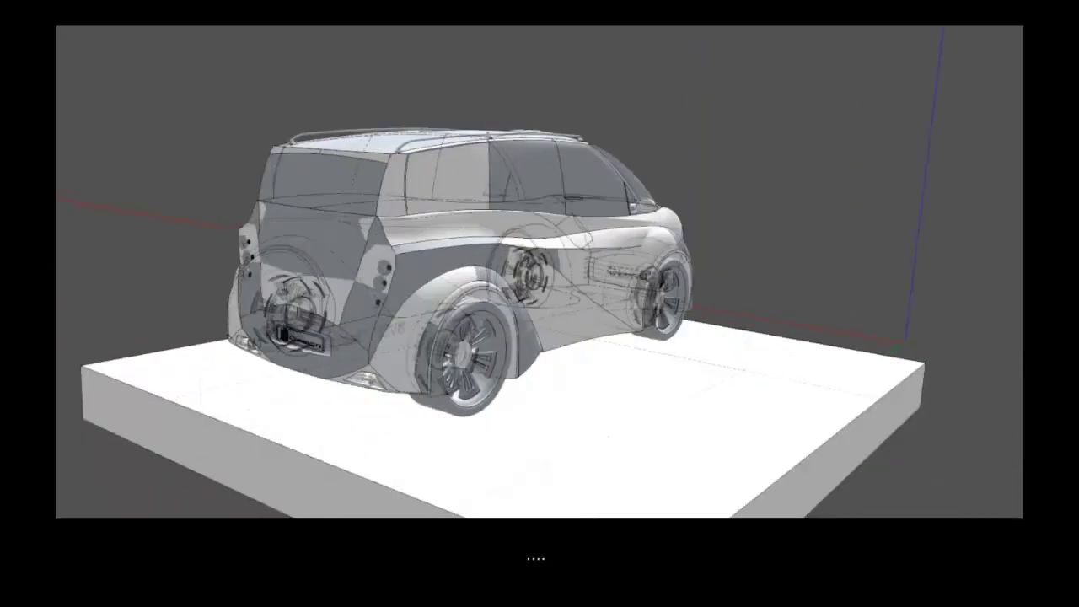